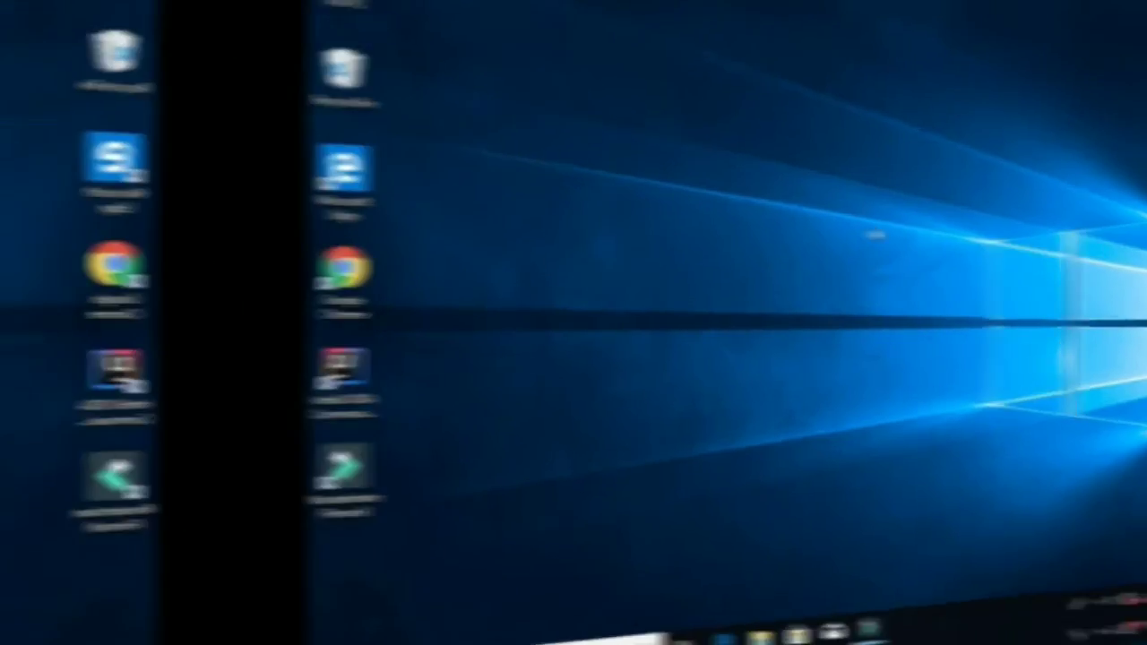
# Step: Lock the computer and dismiss the lock screen to return to the desktop
pyautogui.press('super+l')
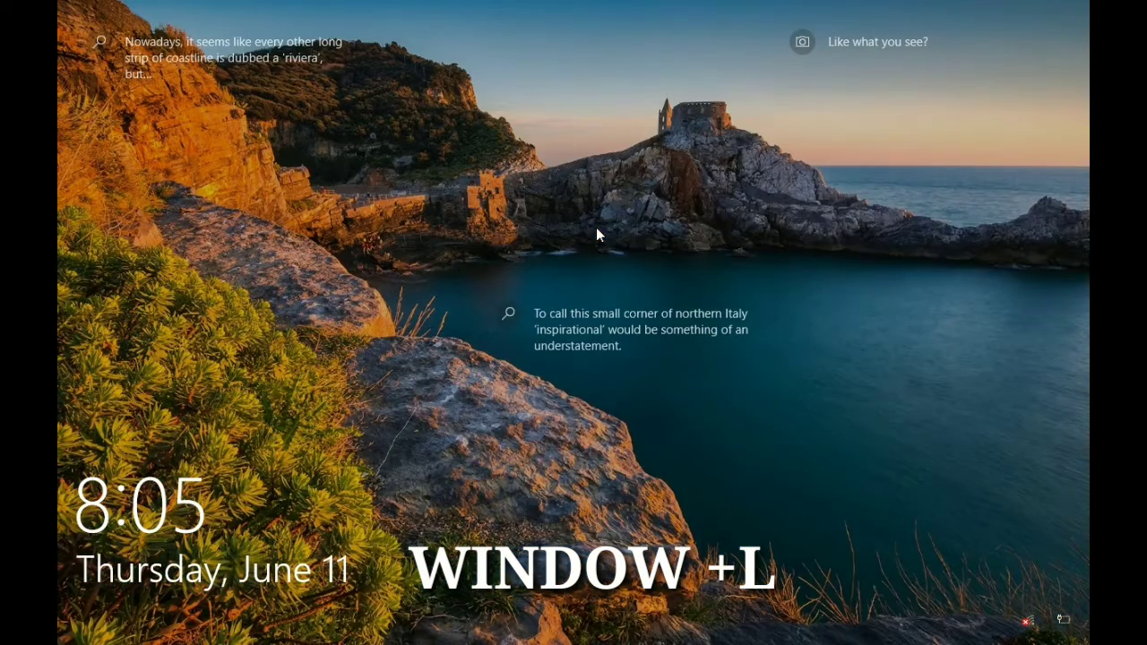
pyautogui.moveTo(628, 353)
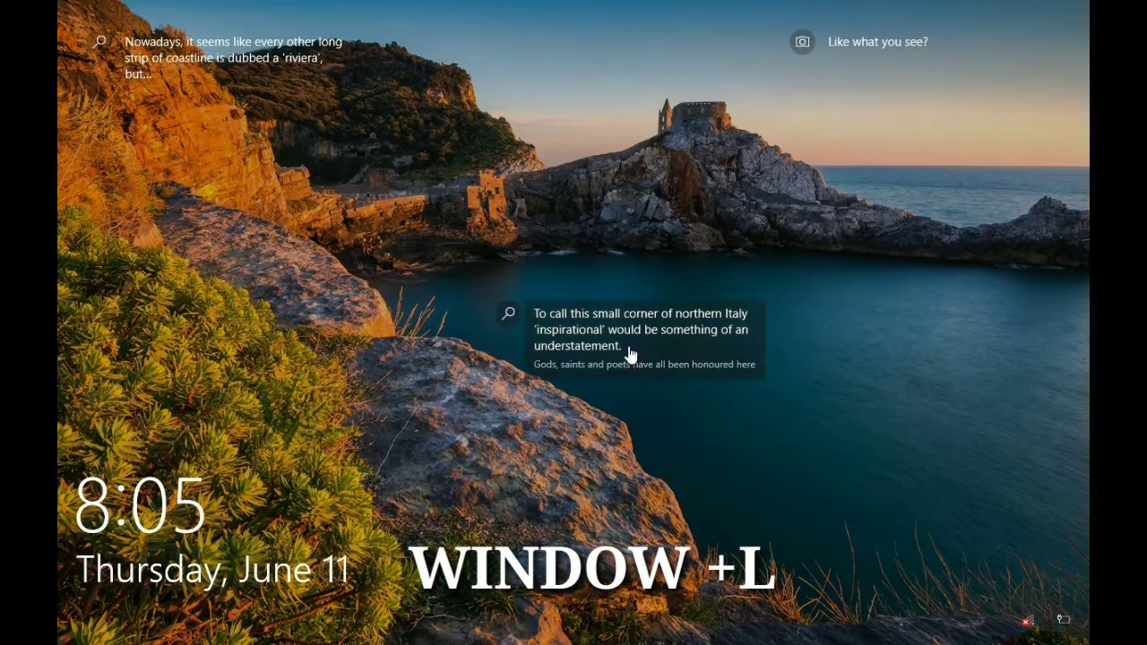
pyautogui.click(562, 365)
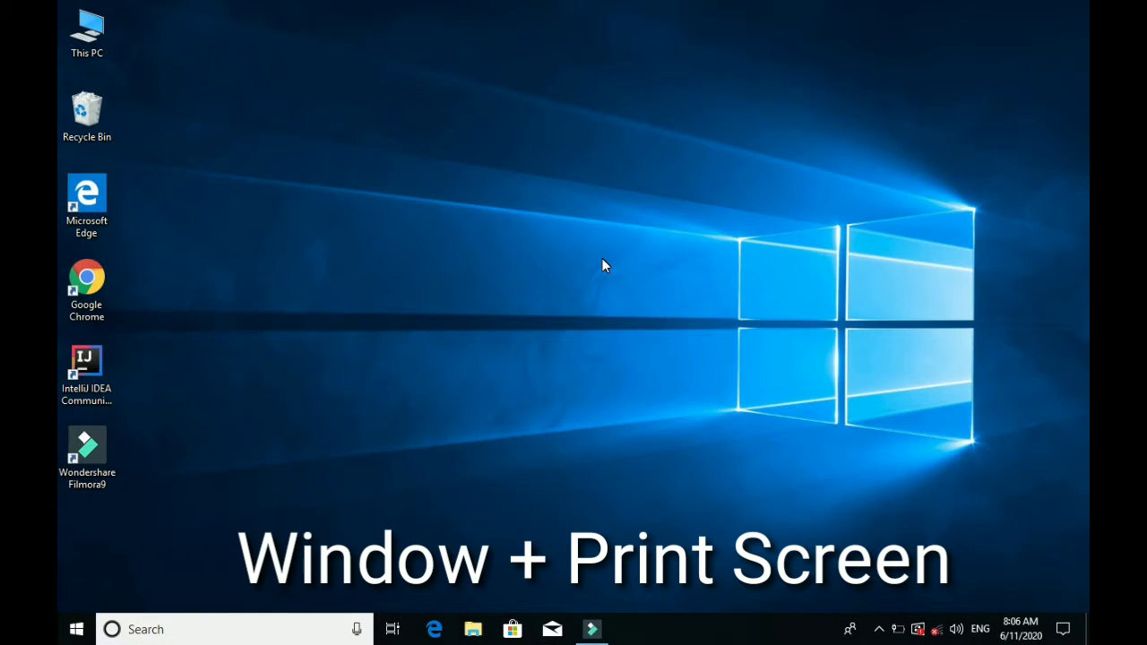
# Step: Capture the full screen as an image file and open the Screenshots folder inside Pictures on This PC
pyautogui.press('super+Print')
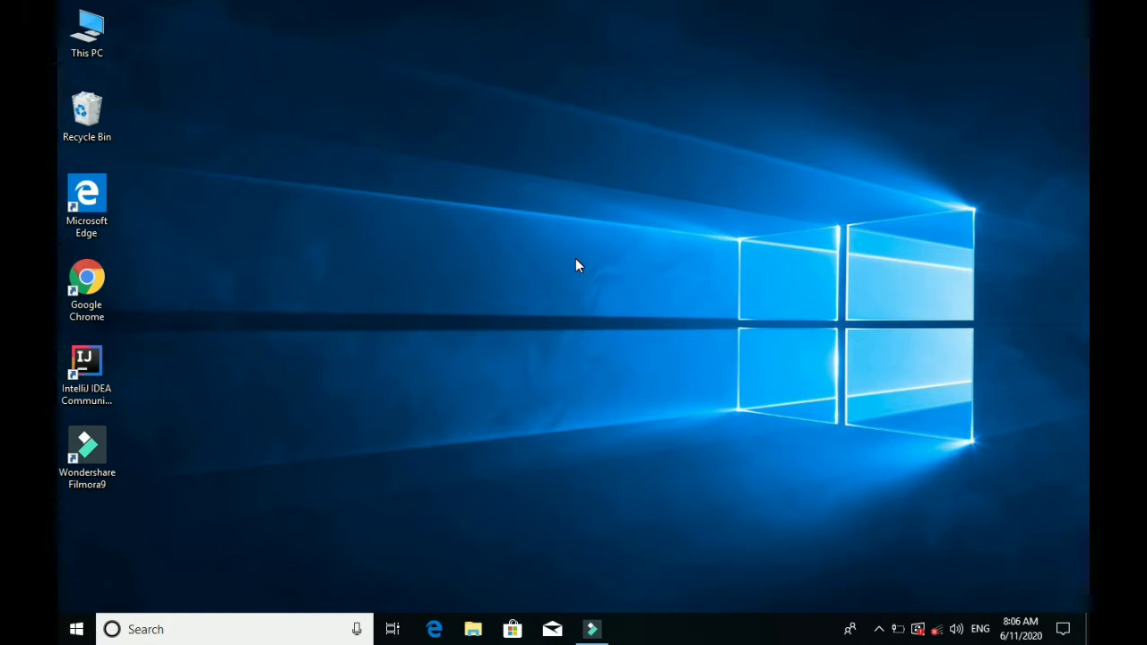
pyautogui.press('super+Print')
pyautogui.click(87, 53)
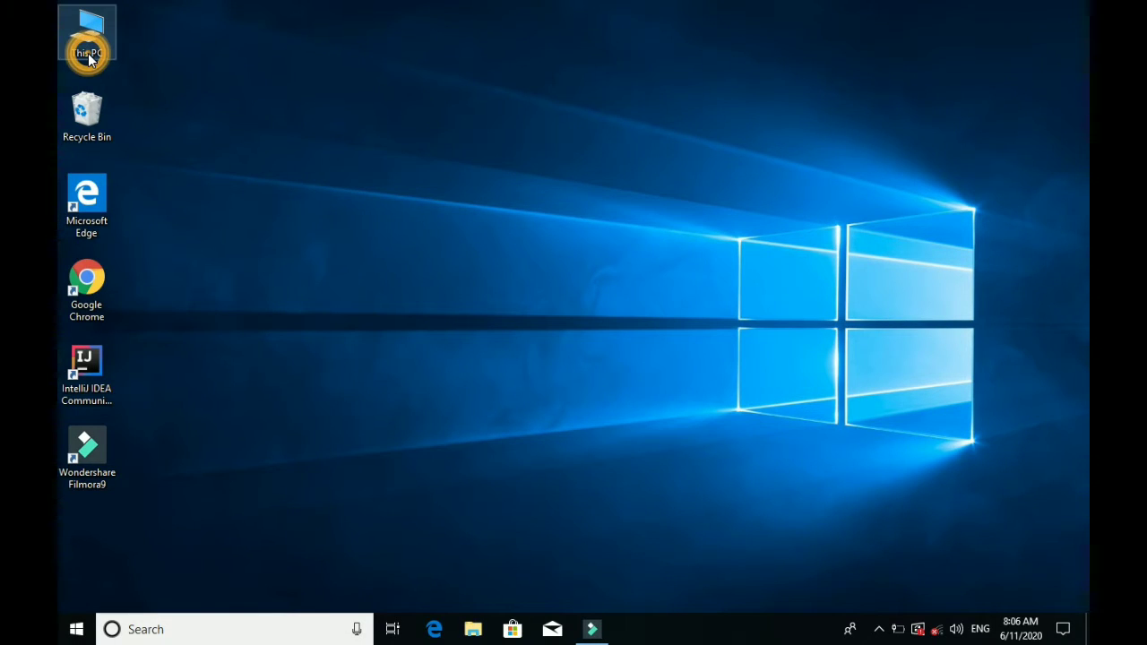
pyautogui.doubleClick(88, 53)
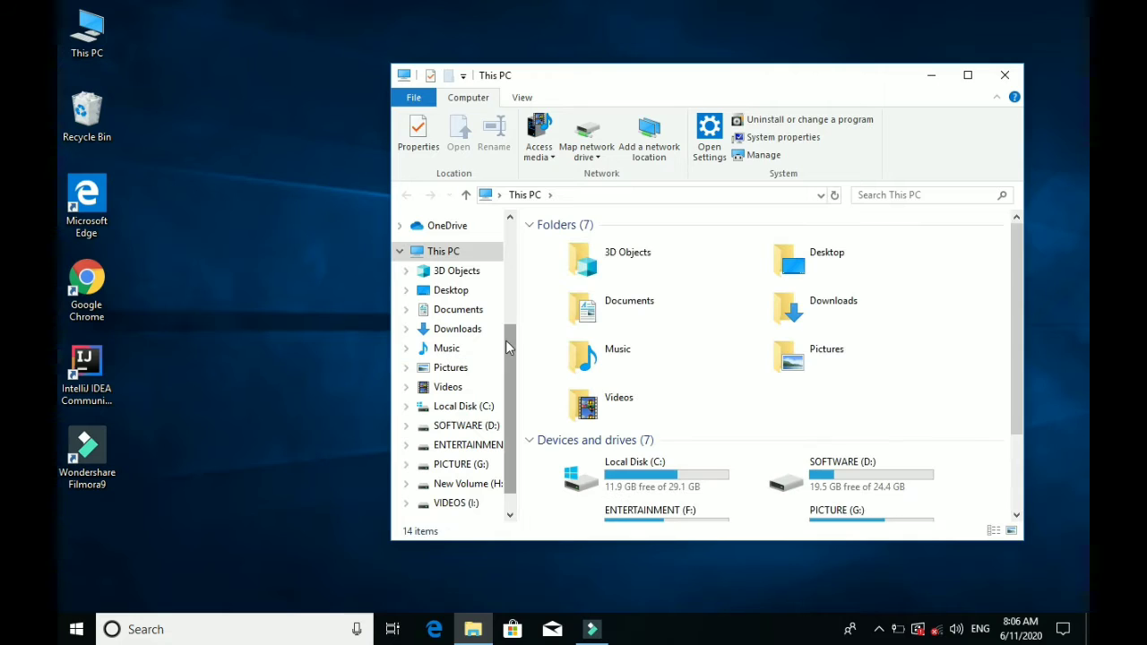
pyautogui.click(457, 370)
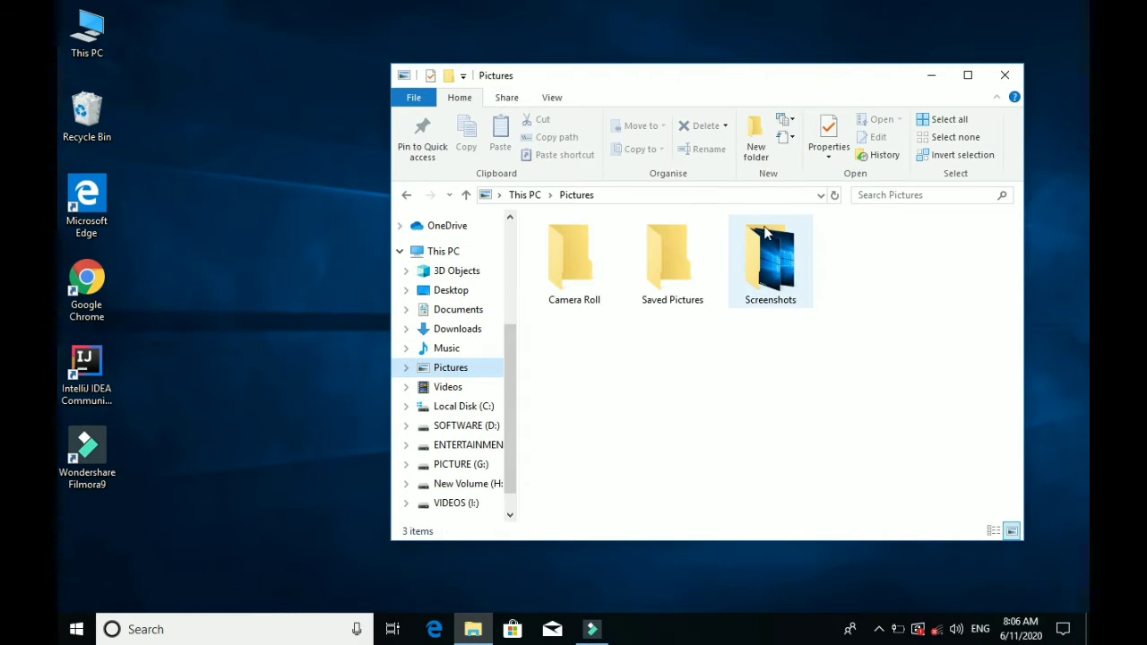
pyautogui.doubleClick(788, 262)
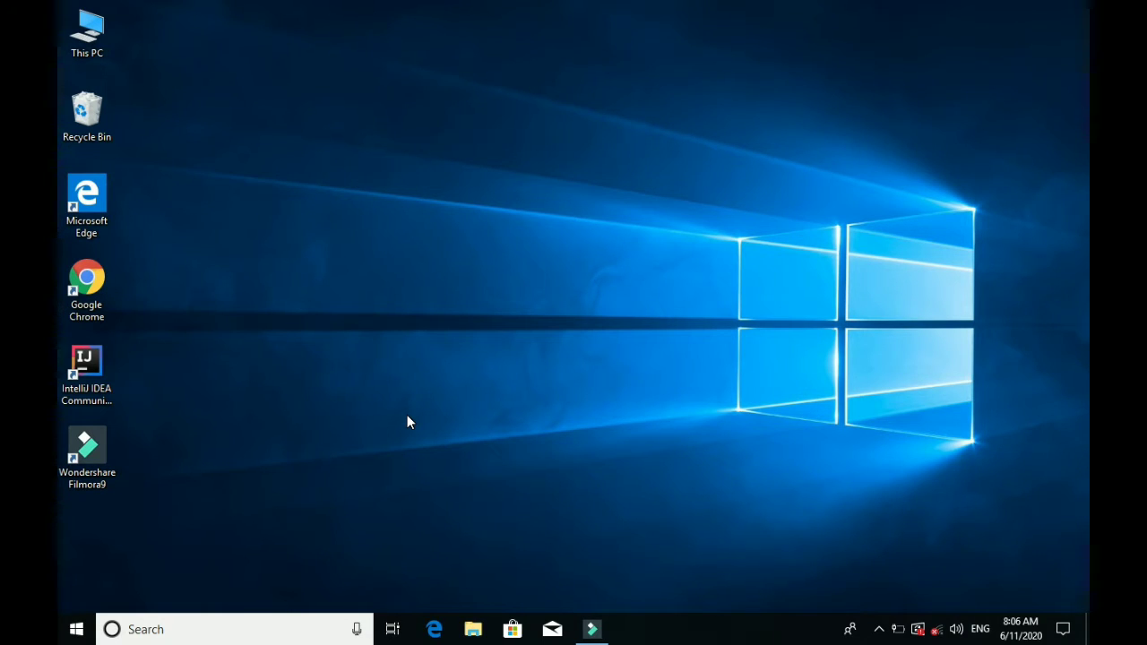
# Step: Magnify the screen to 200% with Magnifier, reduce it back to 100% and close Magnifier
pyautogui.press('super+plus')
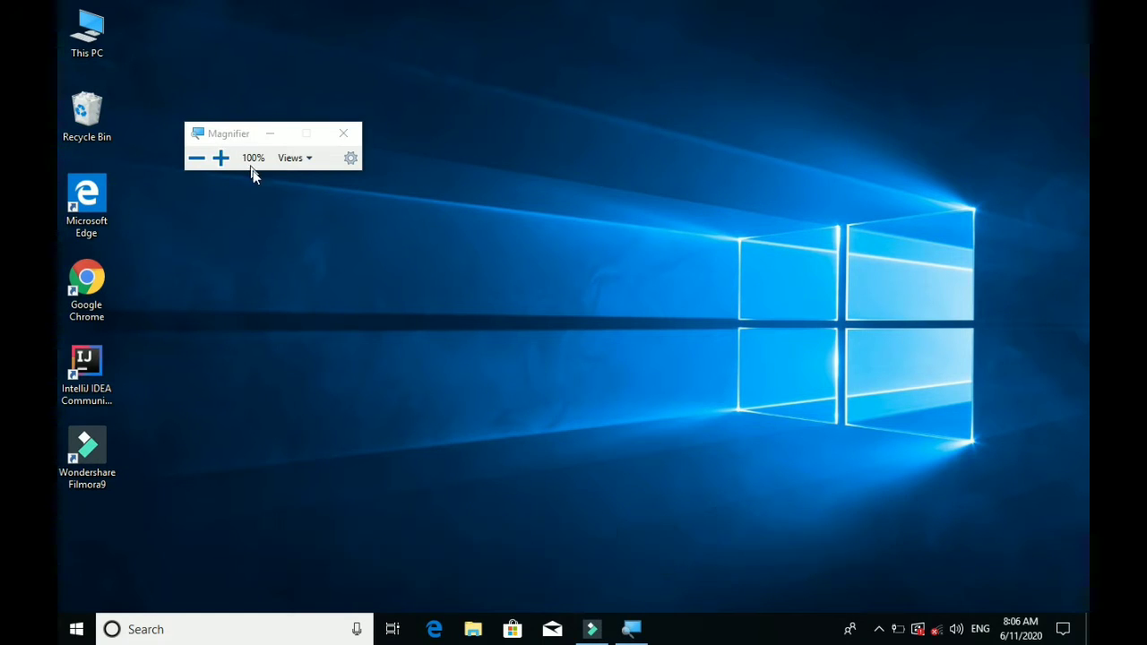
pyautogui.press('super+plus')
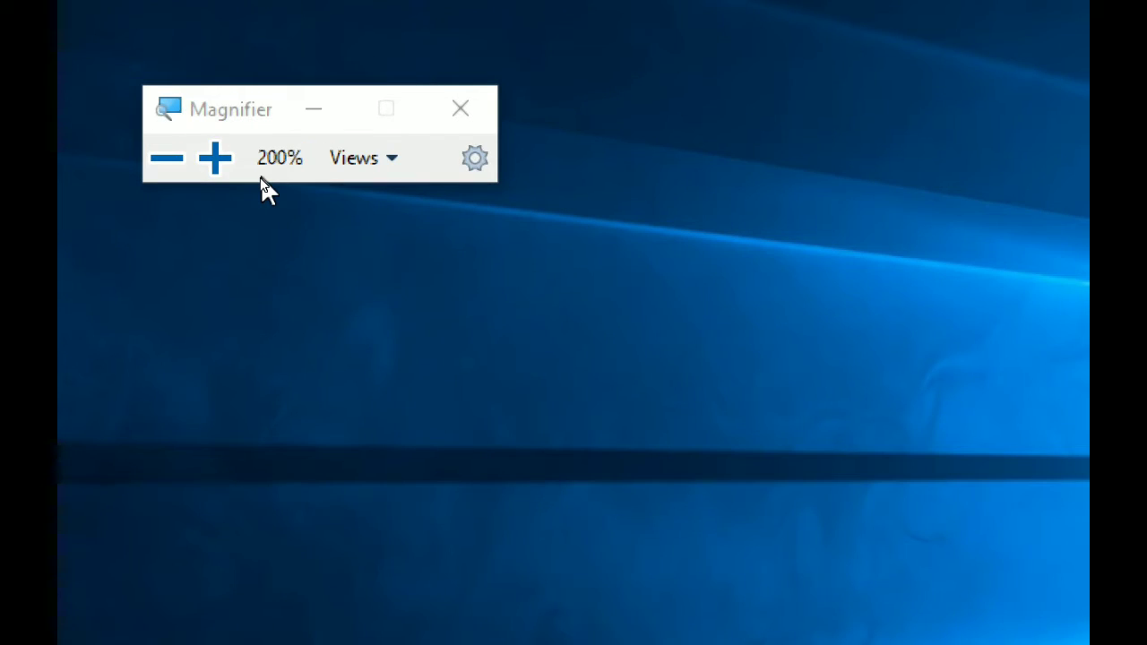
pyautogui.press('super+minus')
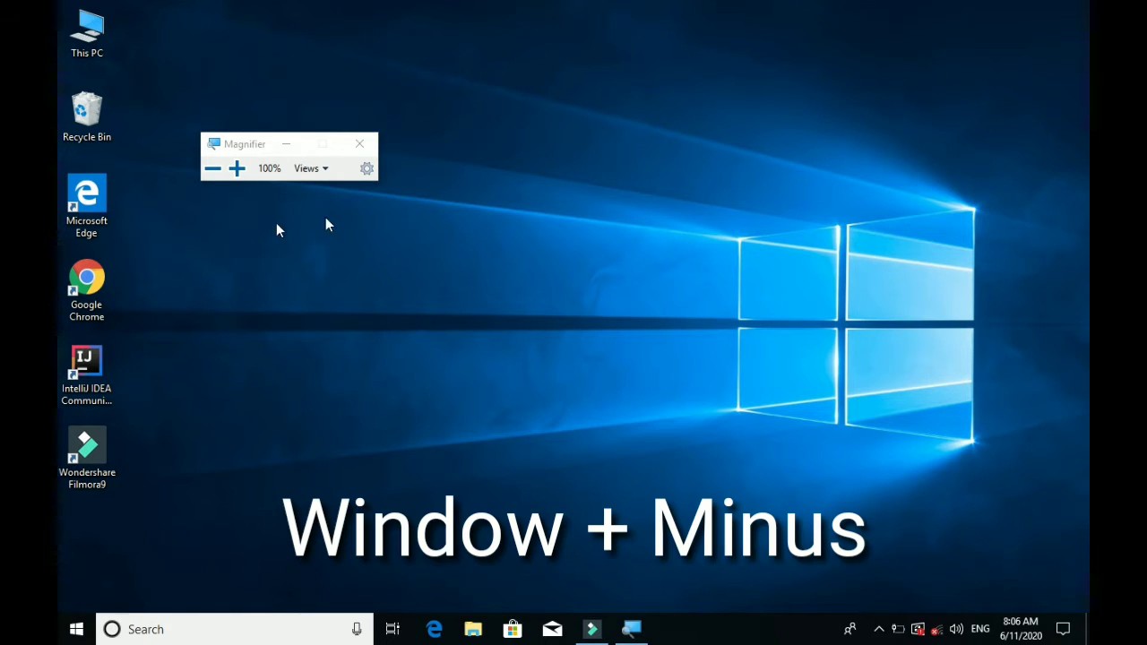
pyautogui.click(361, 145)
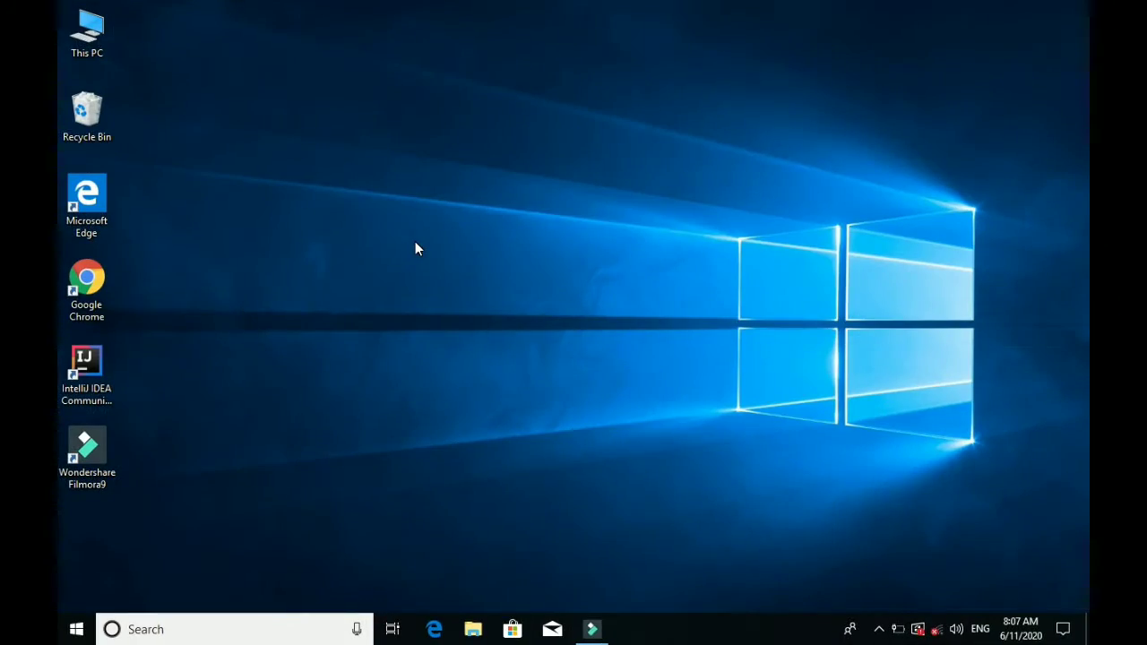
# Step: Display the emoji picker over the desktop and close it without inserting an emoji
pyautogui.press('super+period')
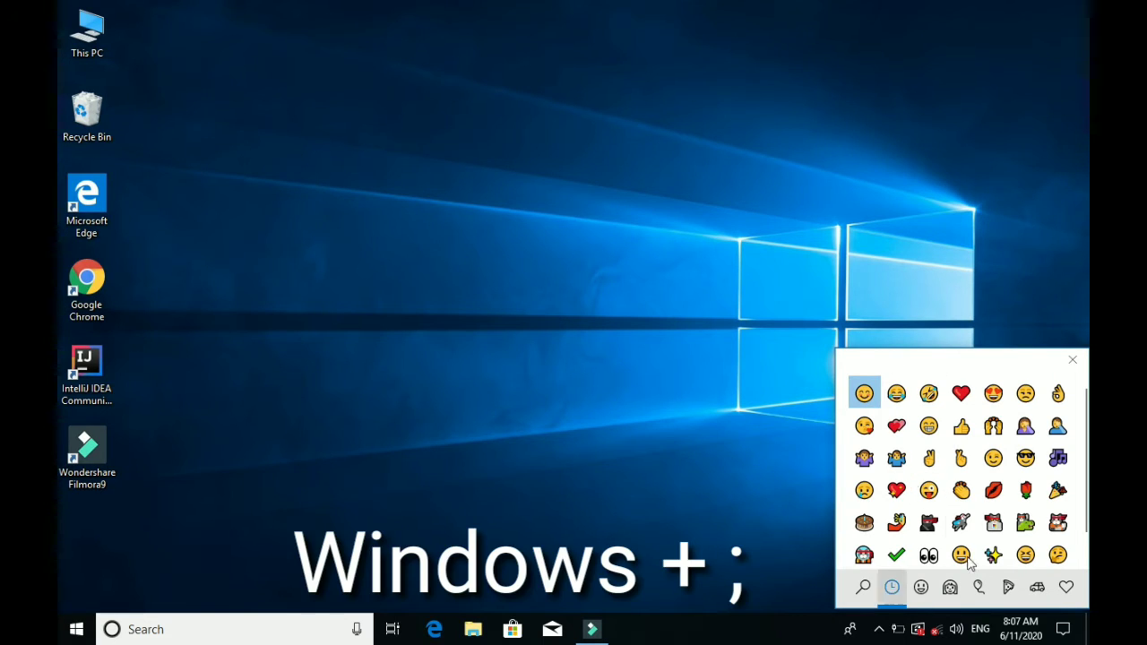
pyautogui.click(1073, 361)
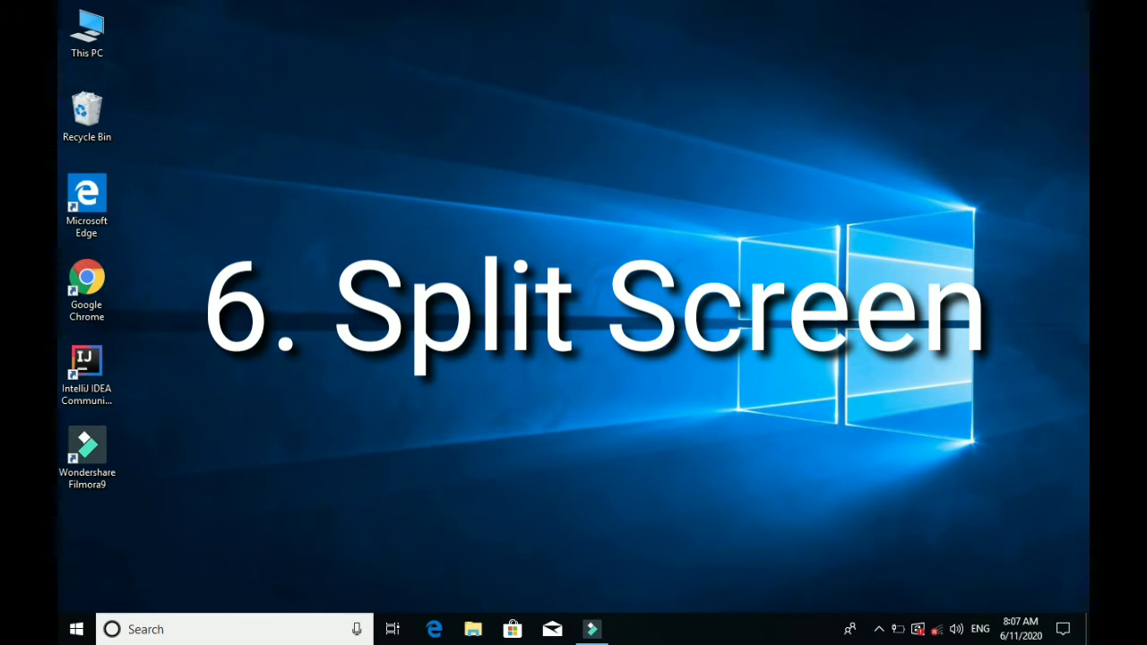
# Step: Open This PC, move its window closer to the desktop icons, and launch Google Chrome
pyautogui.doubleClick(105, 40)
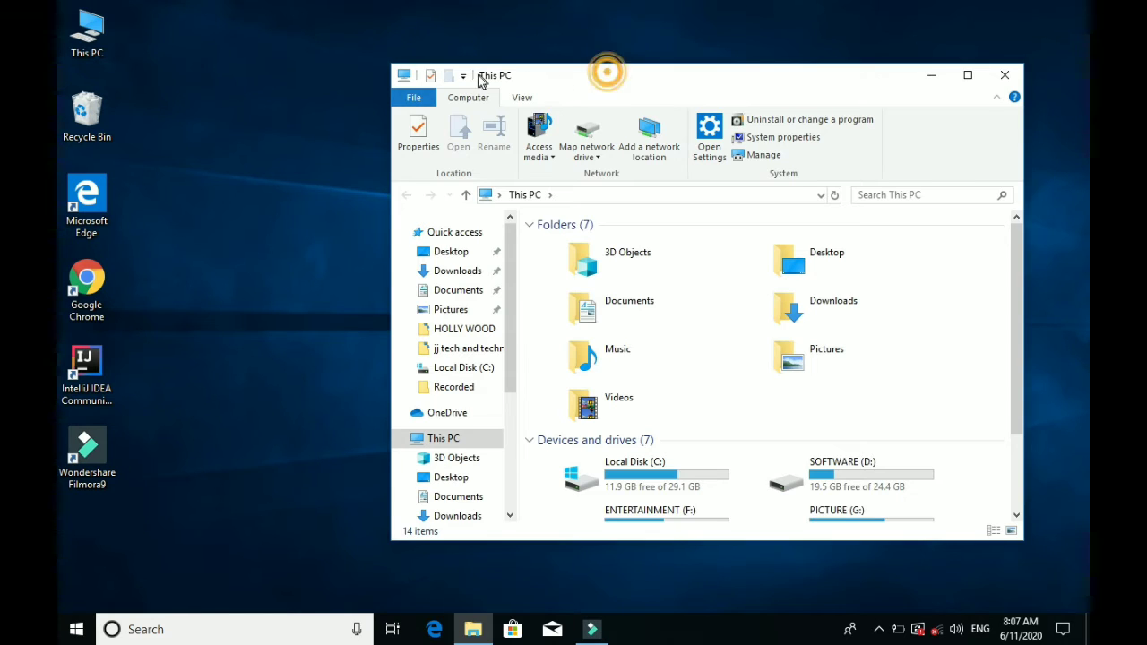
pyautogui.moveTo(482, 81); pyautogui.dragTo(351, 84)
pyautogui.click(85, 291)
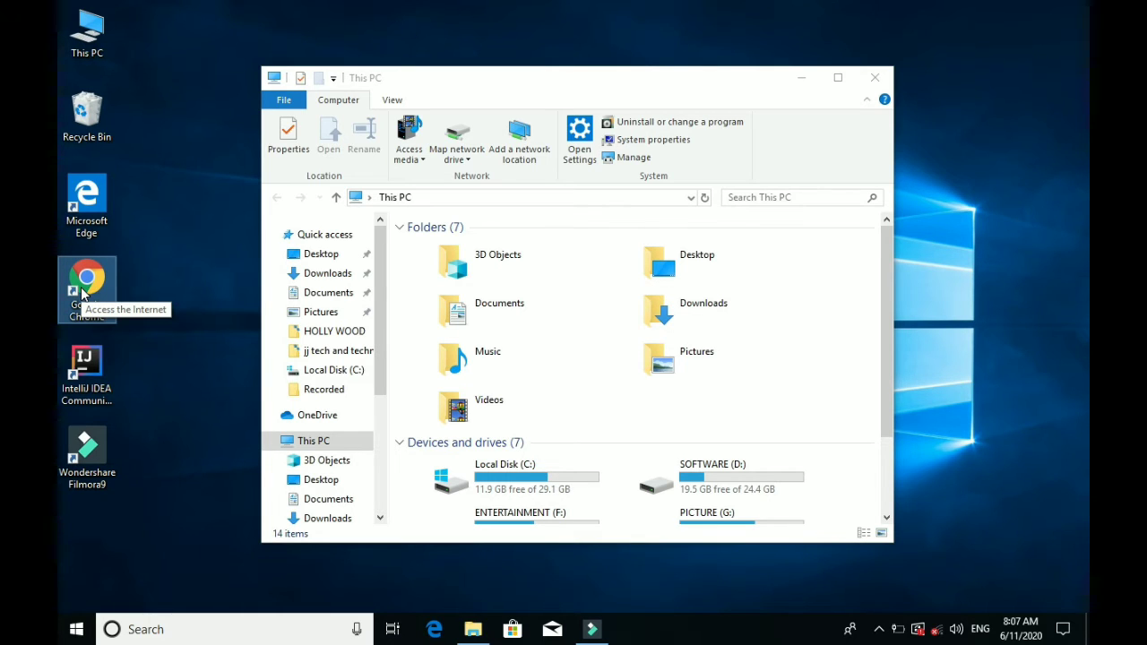
pyautogui.doubleClick(81, 287)
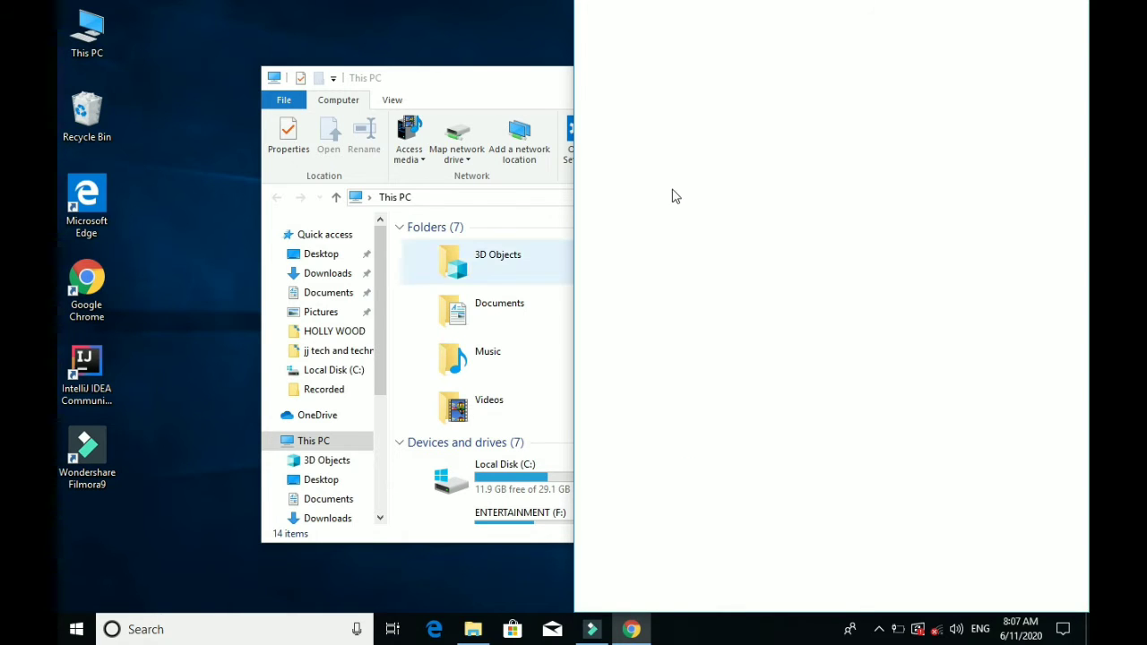
# Step: Bring This PC to the front and split the screen, with This PC on the left half and Chrome on the right half
pyautogui.click(395, 86)
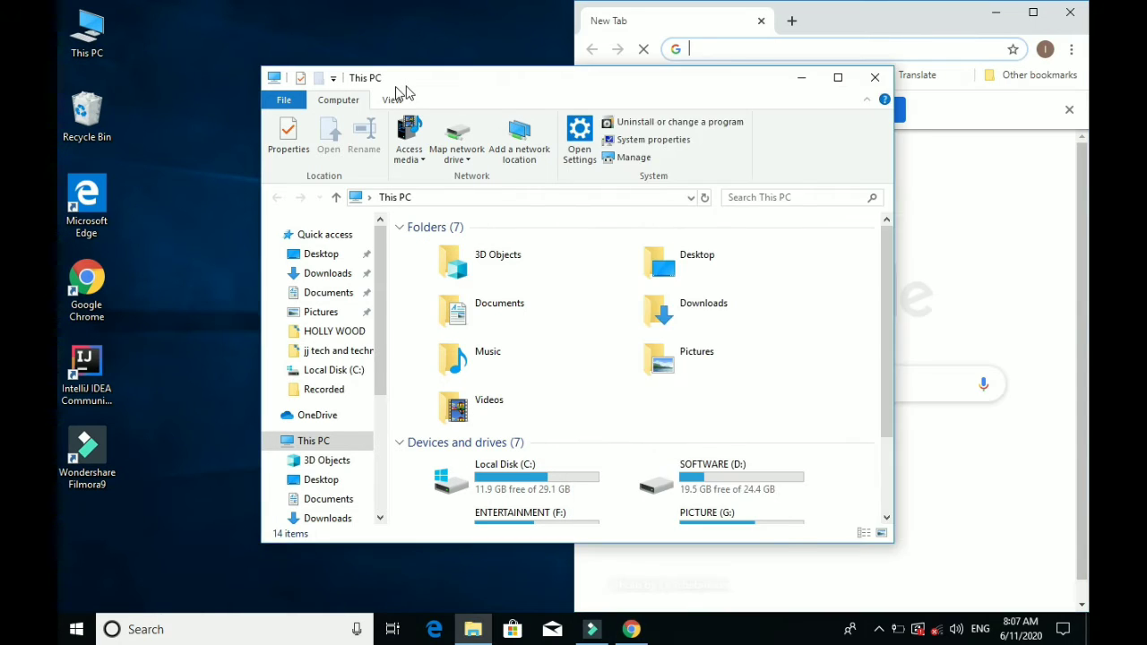
pyautogui.moveTo(486, 76); pyautogui.dragTo(396, 87)
pyautogui.click(445, 228)
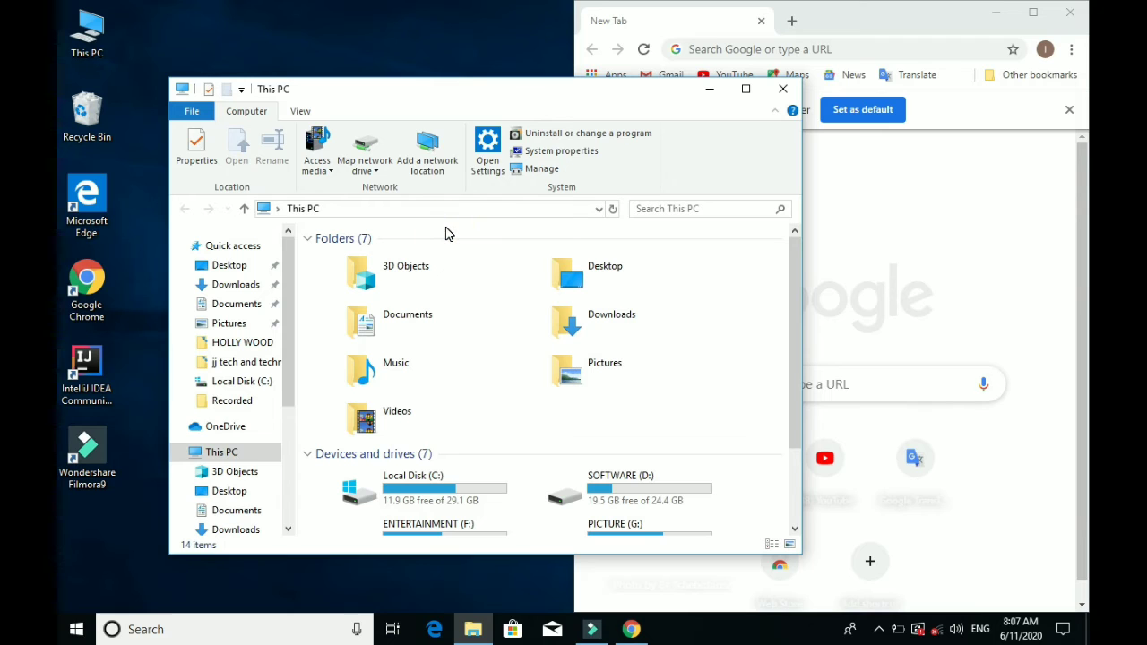
pyautogui.press('super+Left')
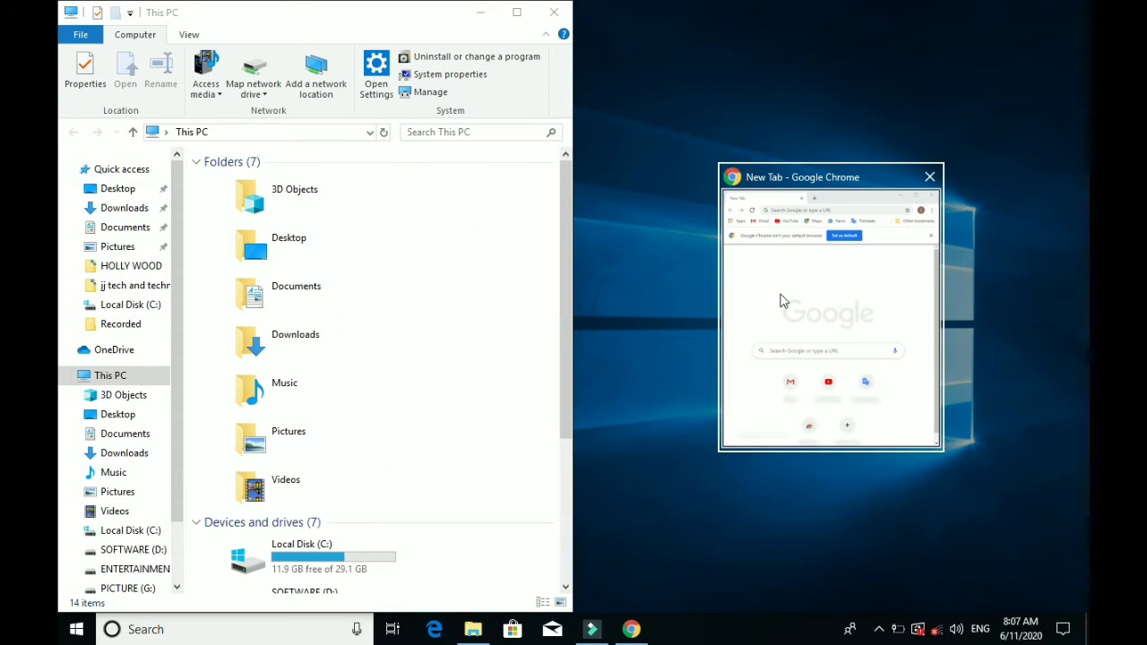
pyautogui.click(780, 299)
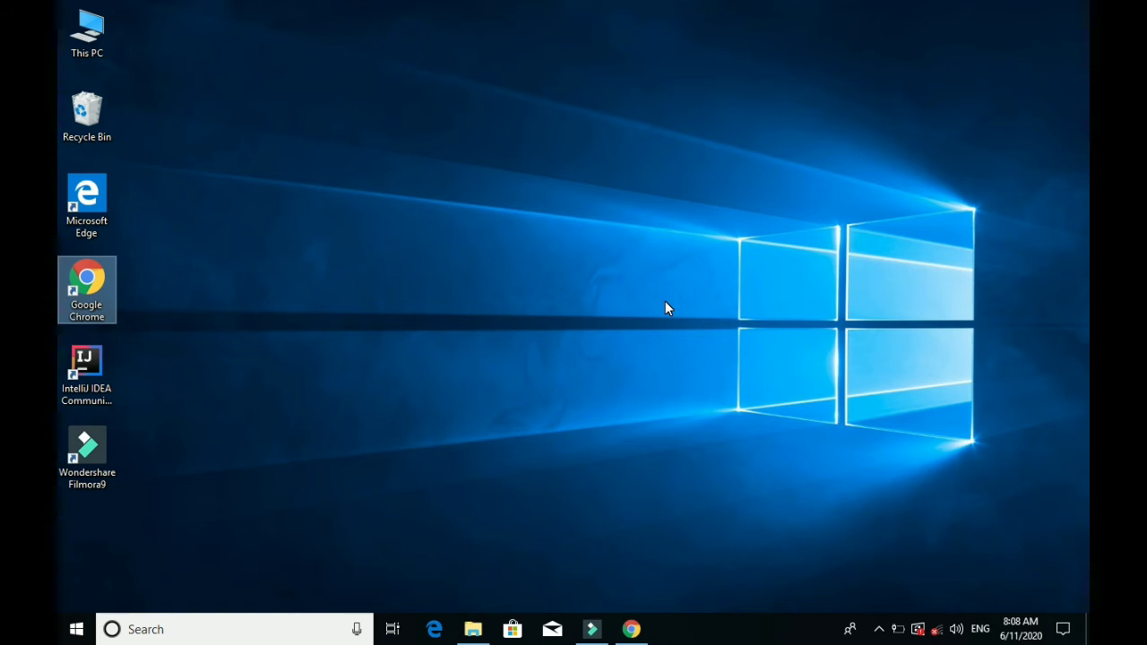
# Step: Switch back and forth between the virtual desktops and close the current virtual desktop
pyautogui.press('super+ctrl+Left')
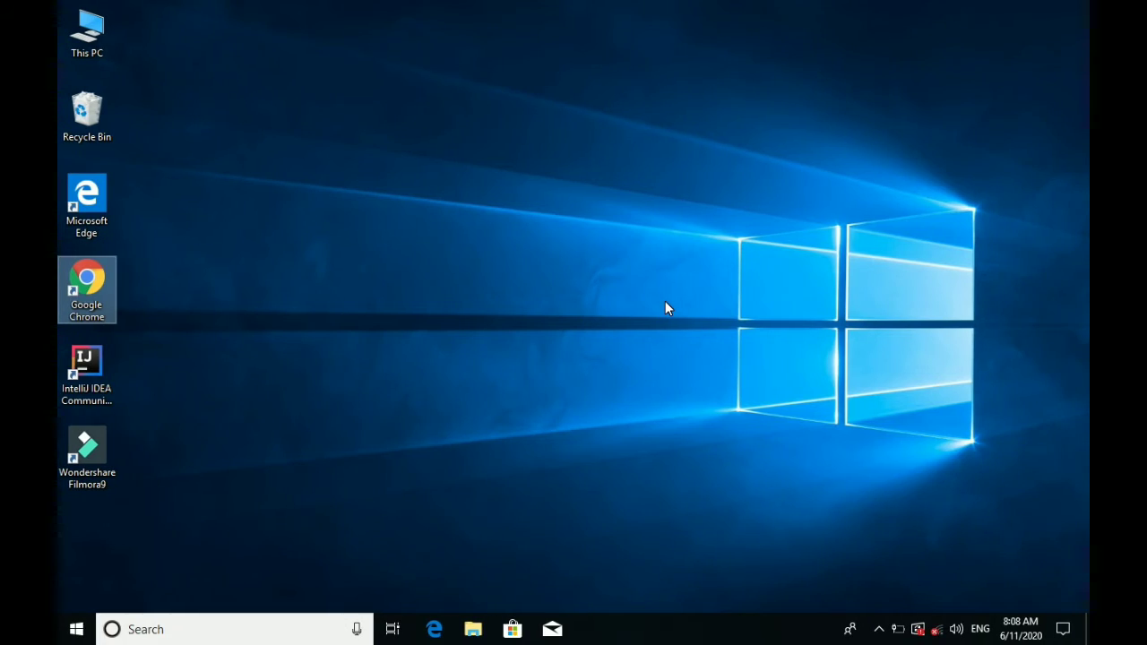
pyautogui.press('super+ctrl+Left')
pyautogui.press('ctrl+super+Left')
pyautogui.press('ctrl+super+Left')
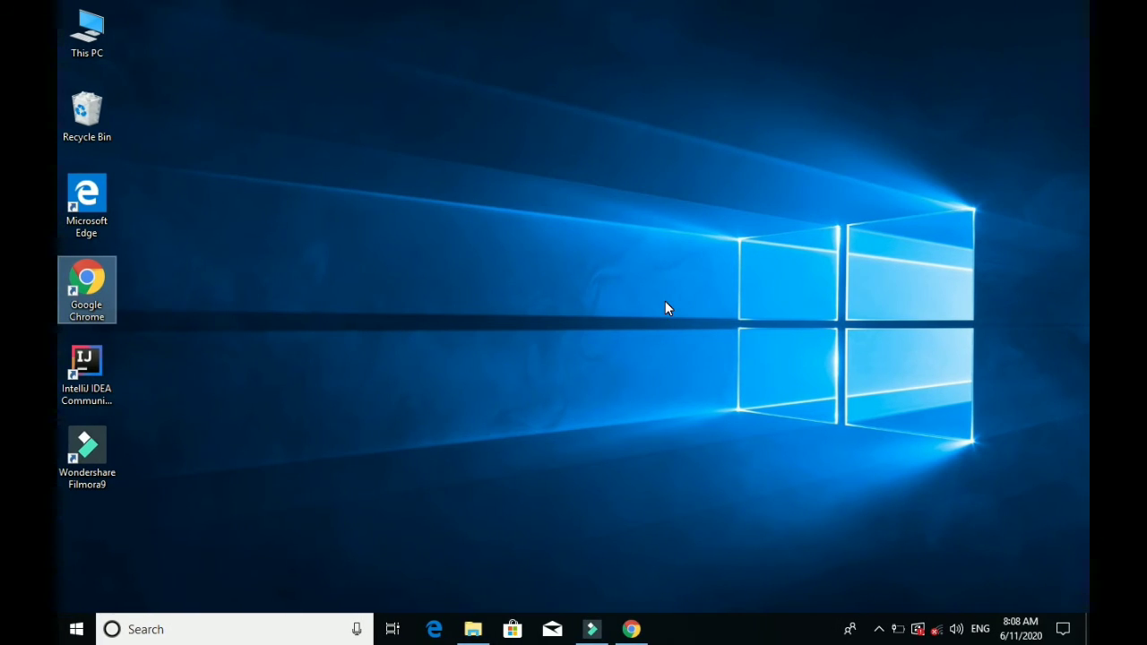
pyautogui.press('ctrl+super+Left')
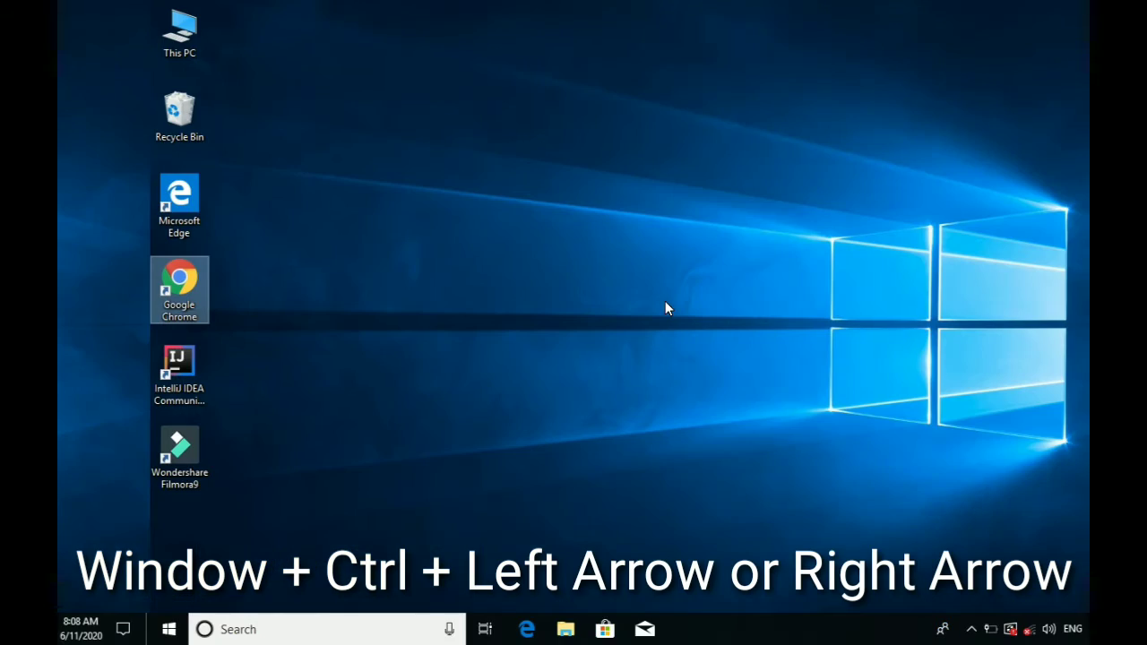
pyautogui.press('ctrl+super+Right')
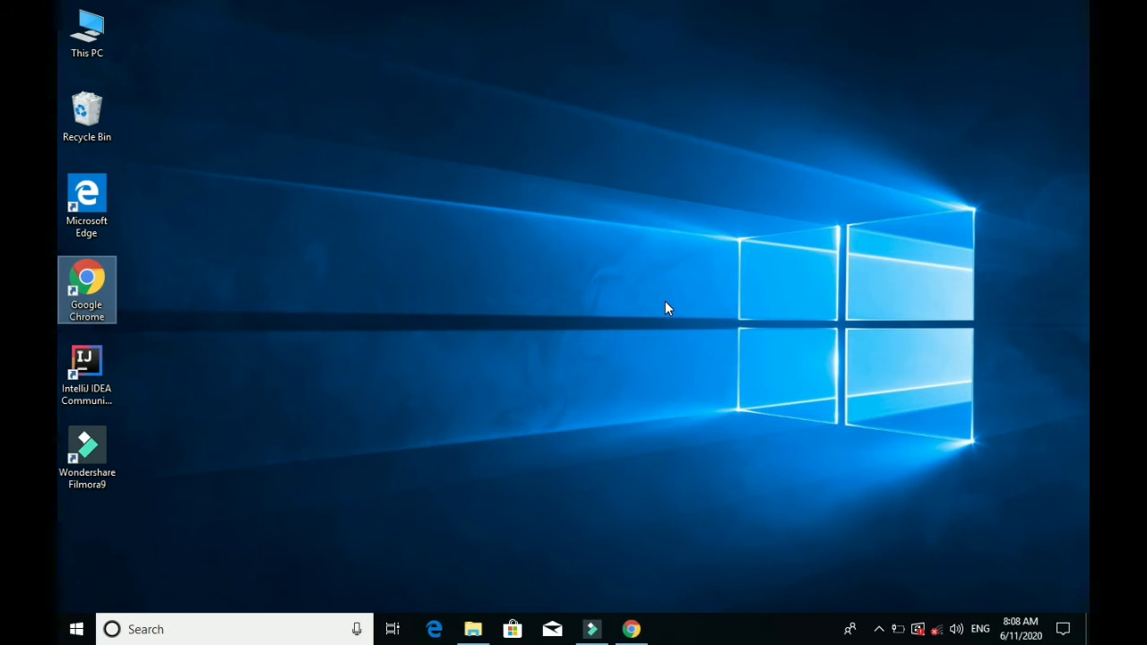
pyautogui.press('ctrl+super+F4')
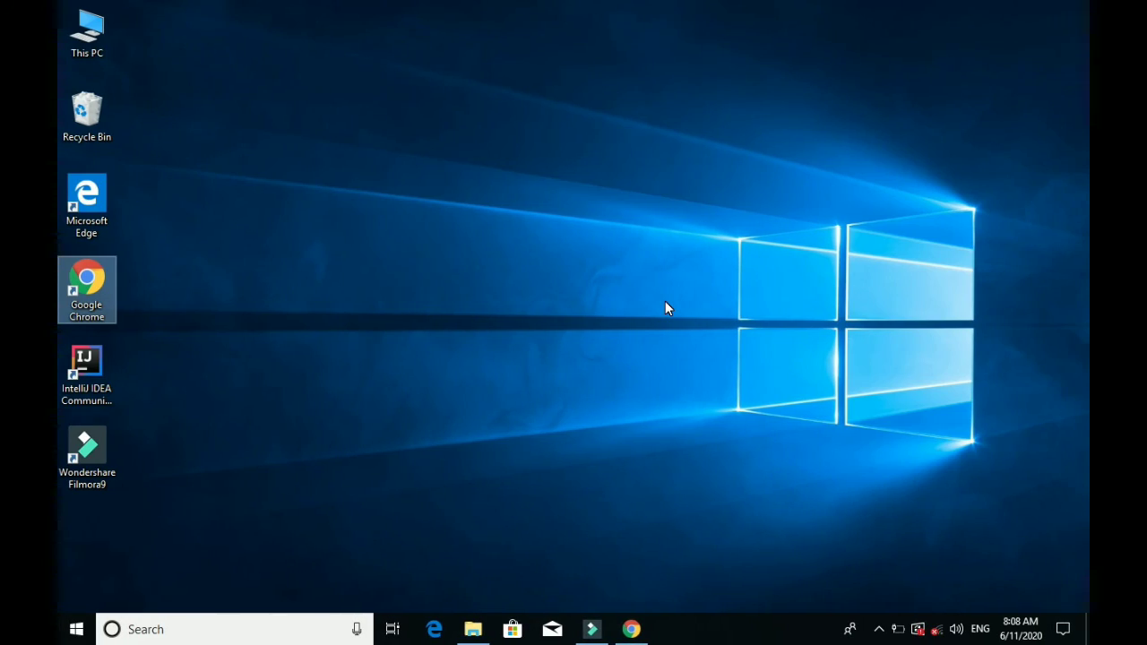